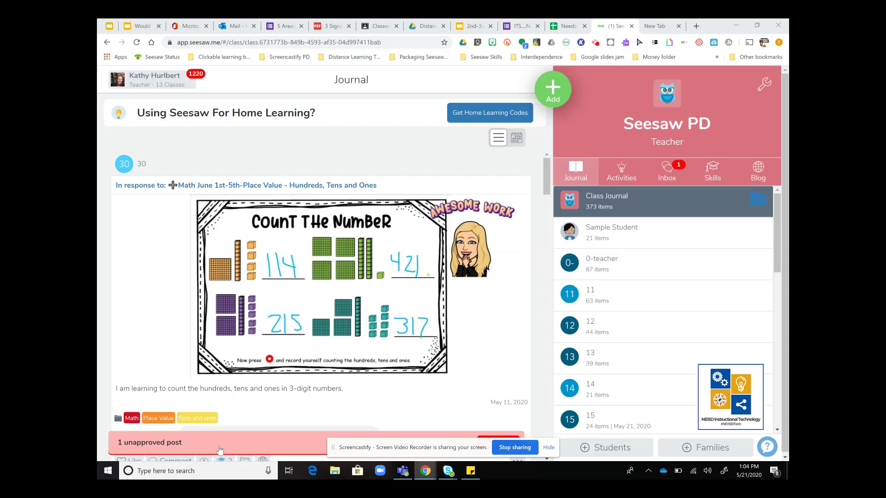
Like the Count the Number math post and cancel the comment without posting anything.
{"action": "scroll", "coordinate": [220, 450], "scroll_direction": "down", "scroll_amount": 2}
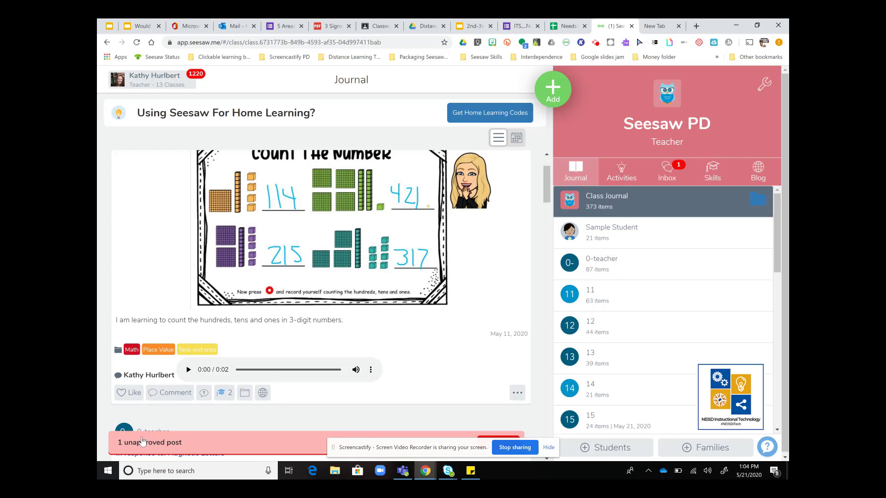
{"action": "left_click", "coordinate": [135, 394]}
{"action": "left_click", "coordinate": [169, 396]}
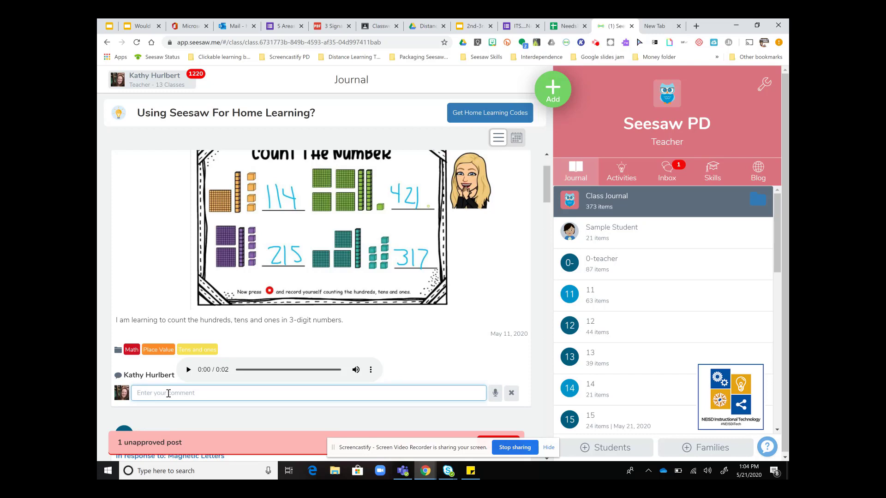
{"action": "left_click", "coordinate": [511, 394]}
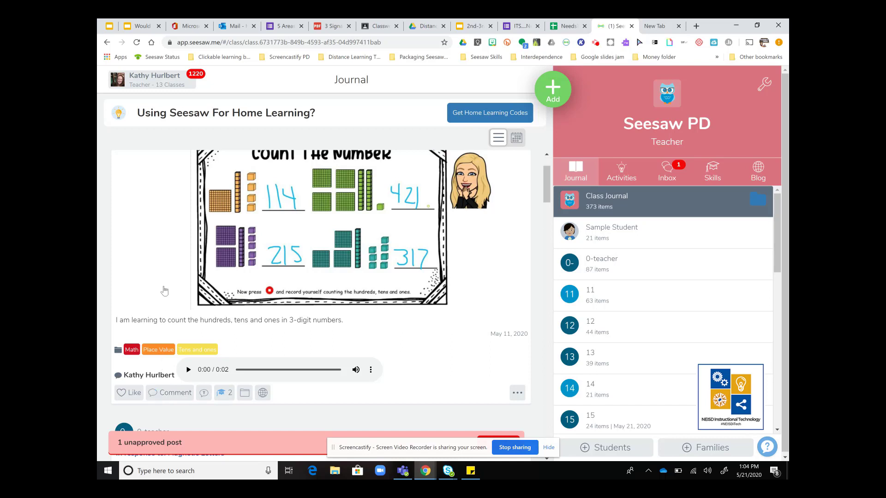
{"action": "scroll", "coordinate": [165, 291], "scroll_direction": "up", "scroll_amount": 1}
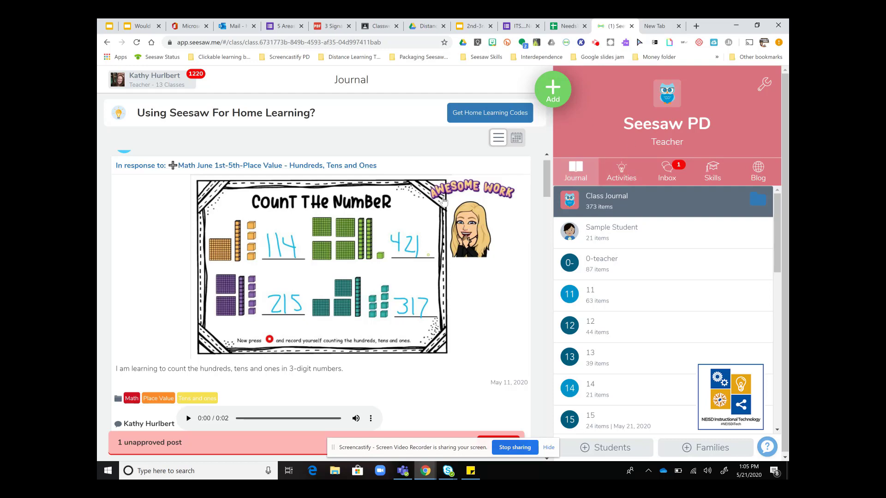
Search the Chrome Web Store for 'Bitmoji' to confirm the extension is added, then return to Seesaw.
{"action": "left_click", "coordinate": [663, 28]}
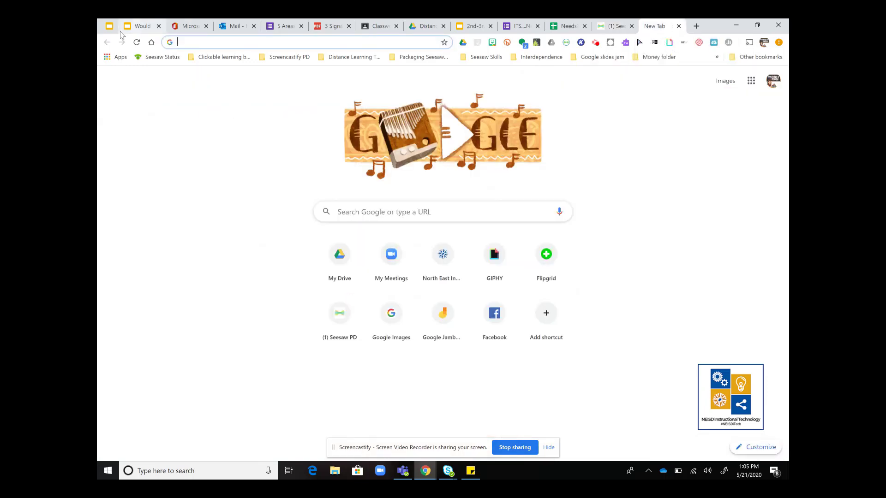
{"action": "left_click", "coordinate": [119, 59]}
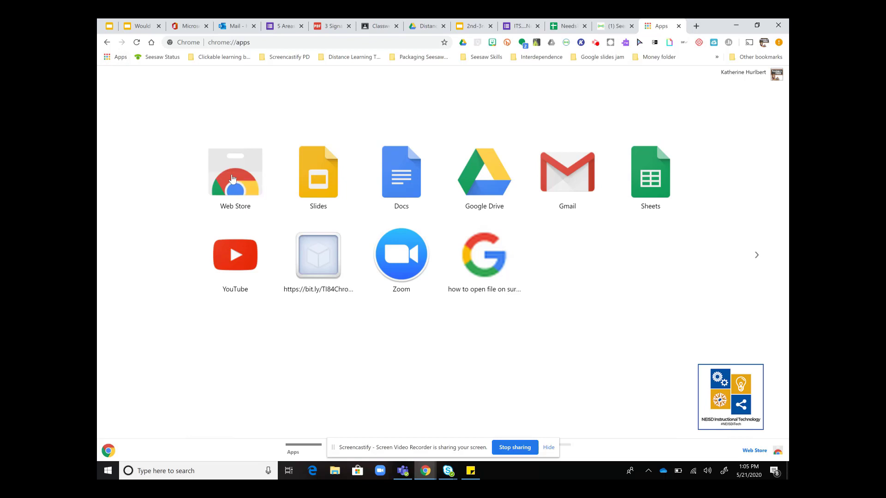
{"action": "left_click", "coordinate": [233, 179]}
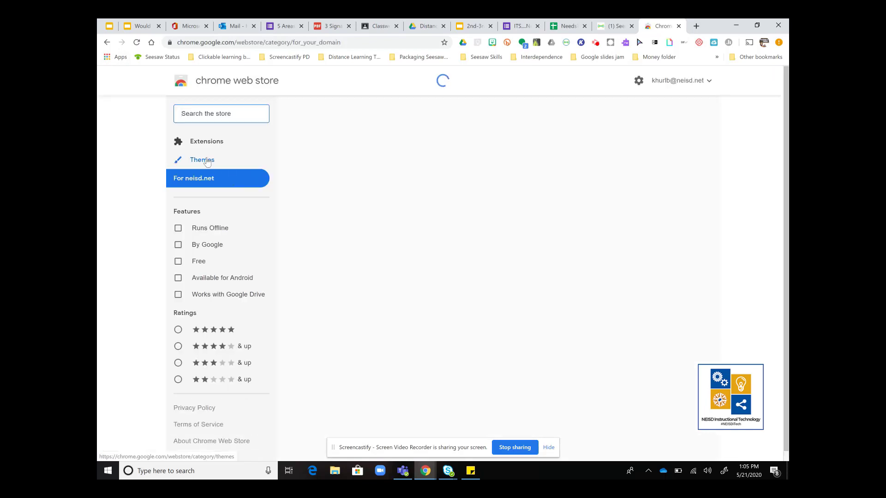
{"action": "left_click", "coordinate": [216, 117]}
{"action": "type", "text": "Bitmo"}
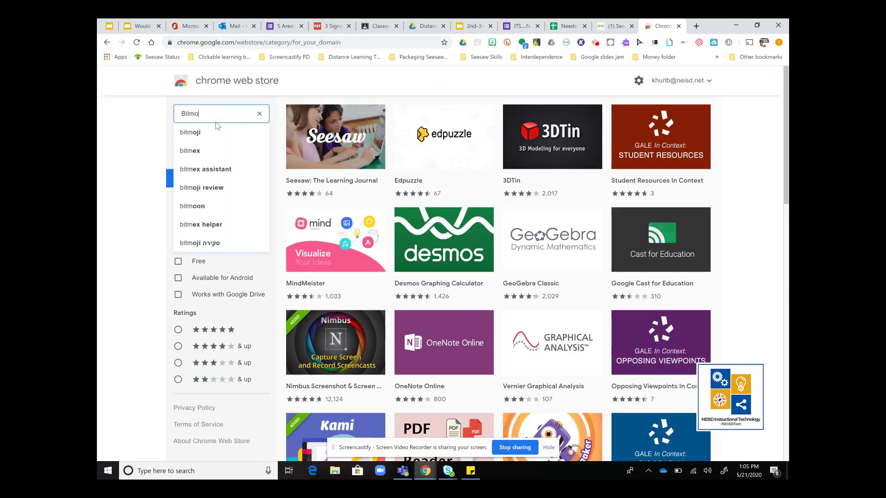
{"action": "type", "text": "ji"}
{"action": "key", "text": "Return"}
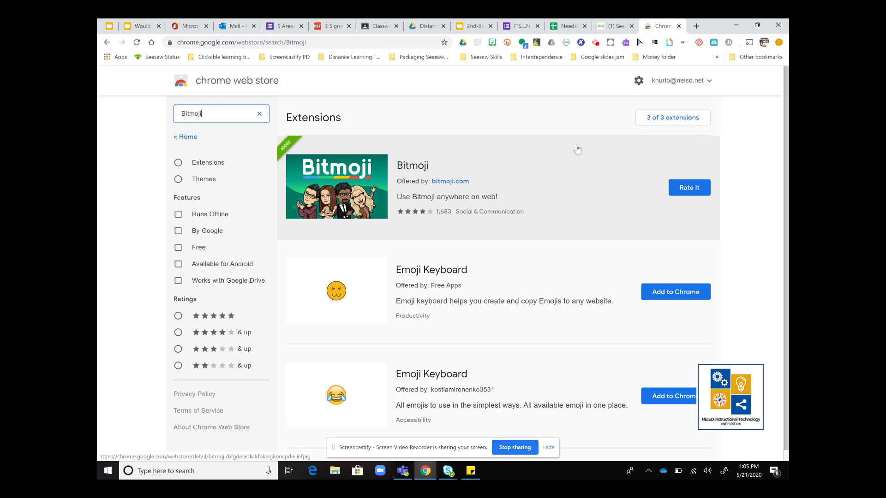
{"action": "left_click", "coordinate": [614, 27]}
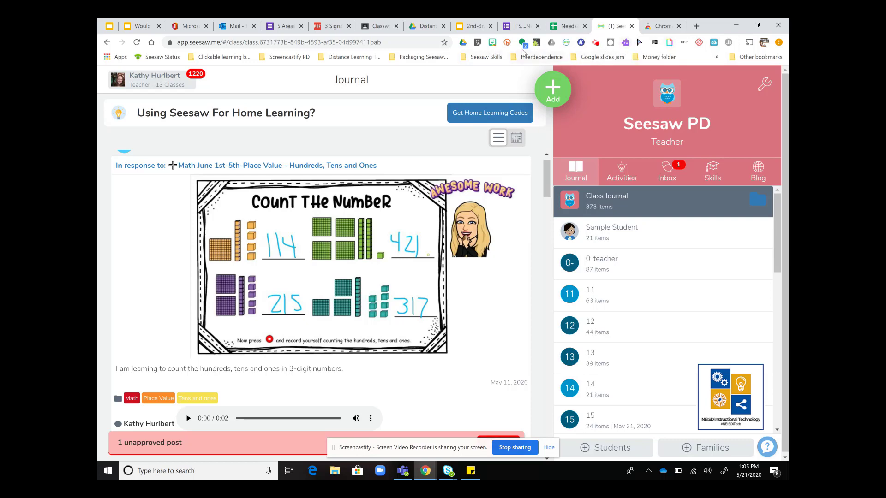
Search Bitmoji stickers for 'great work' and copy a GREAT WORK sticker image.
{"action": "left_click", "coordinate": [492, 42]}
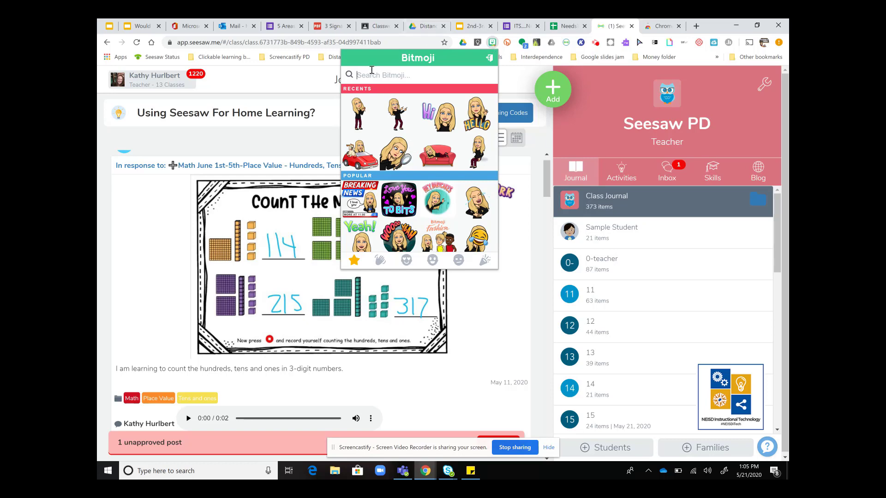
{"action": "type", "text": "great work"}
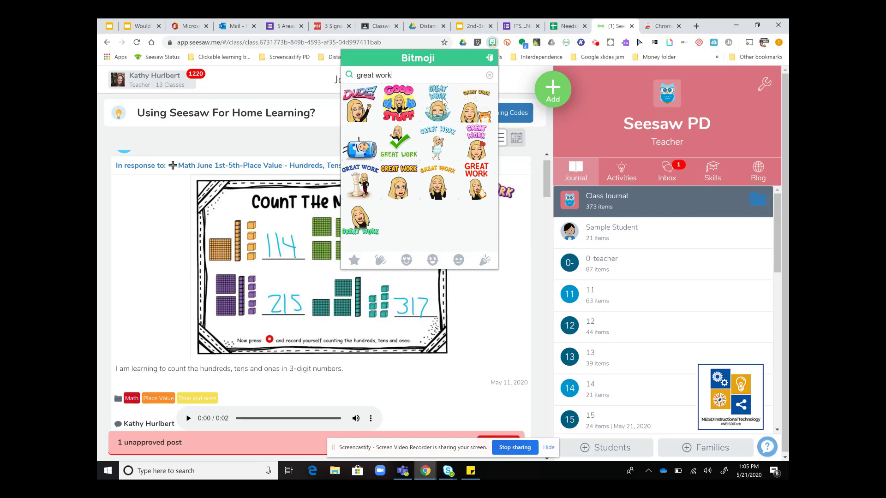
{"action": "right_click", "coordinate": [475, 153]}
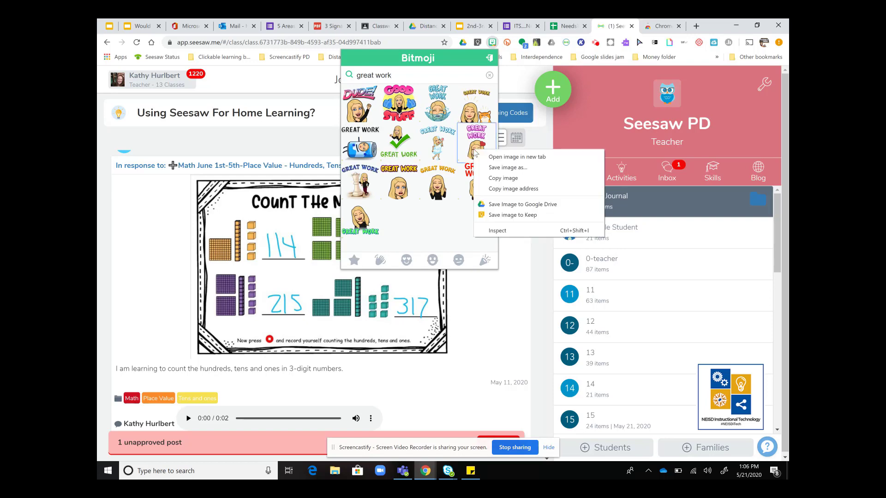
{"action": "left_click", "coordinate": [491, 183]}
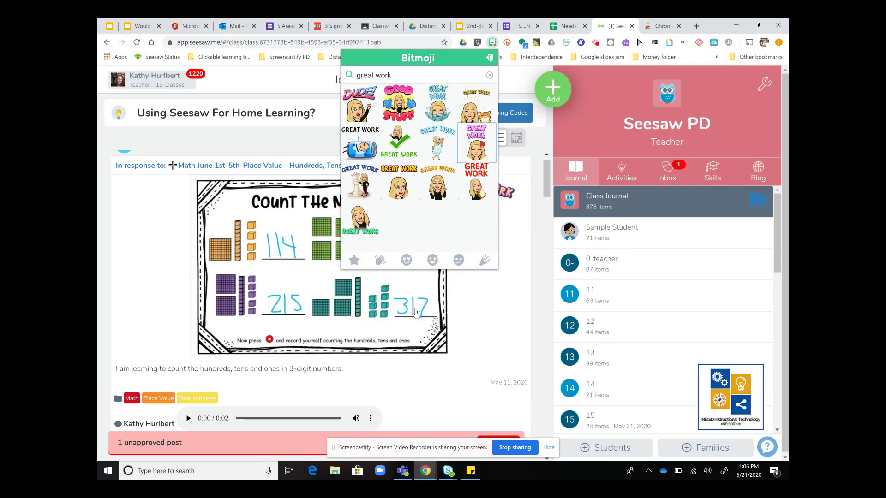
{"action": "left_click", "coordinate": [501, 310]}
Open student 15's unapproved '-igh pattern' spelling item in Edit Item mode from the unapproved posts list.
{"action": "left_click", "coordinate": [501, 311]}
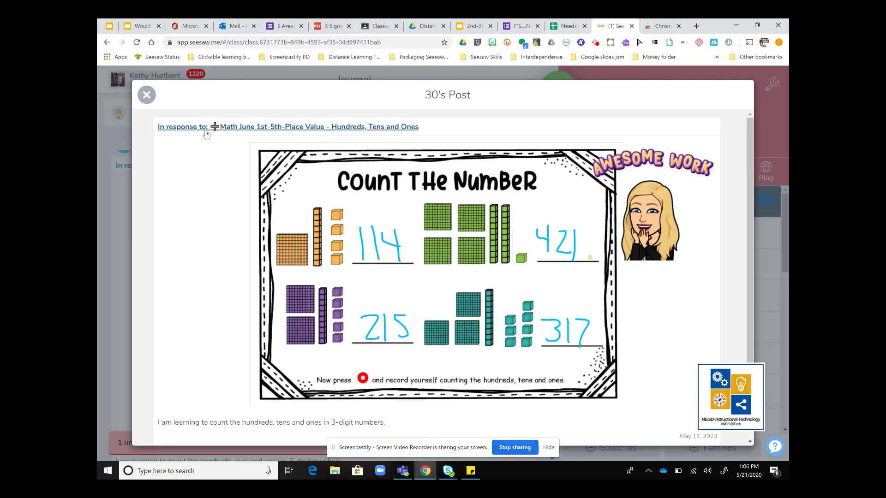
{"action": "left_click", "coordinate": [147, 94]}
{"action": "scroll", "coordinate": [245, 303], "scroll_direction": "down", "scroll_amount": 2}
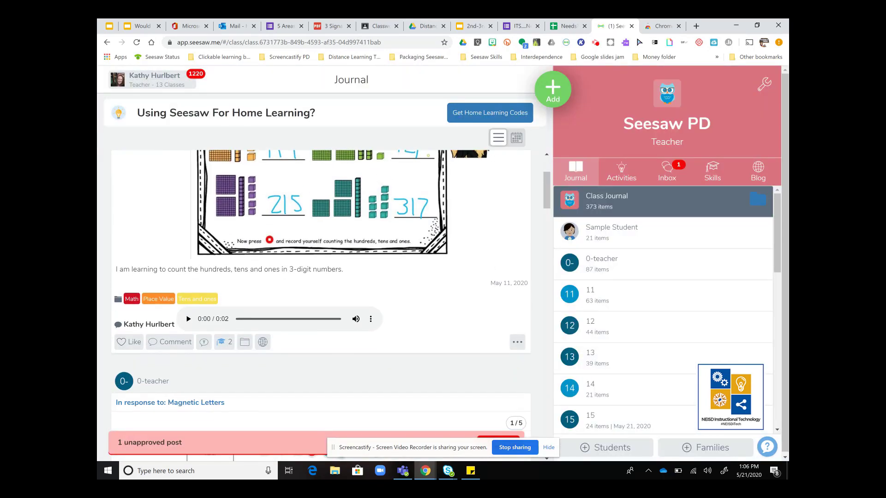
{"action": "left_click", "coordinate": [232, 441]}
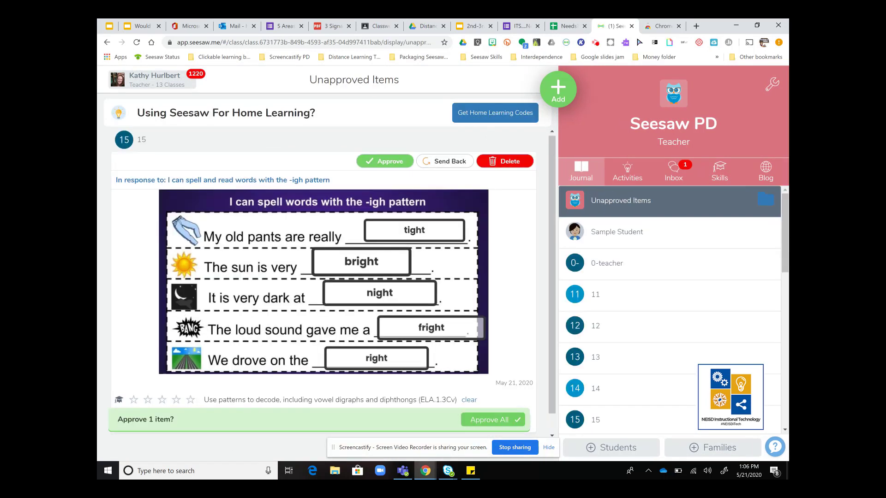
{"action": "scroll", "coordinate": [206, 323], "scroll_direction": "down", "scroll_amount": 1}
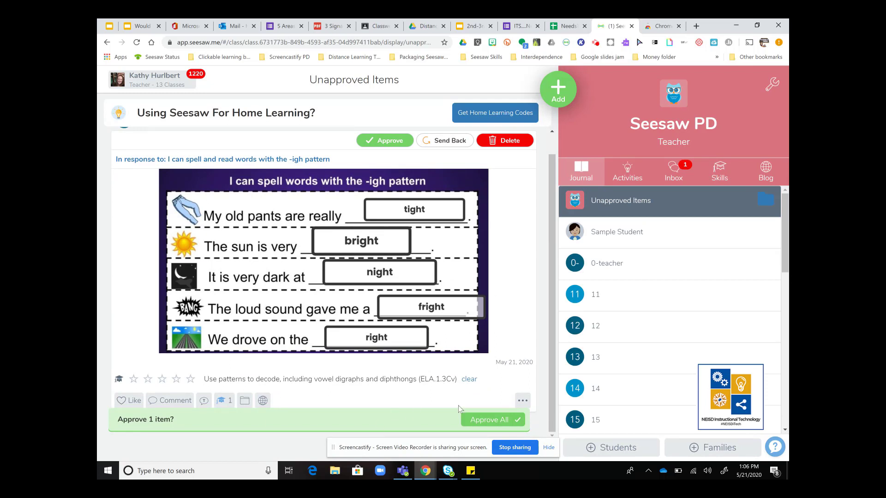
{"action": "left_click", "coordinate": [522, 404]}
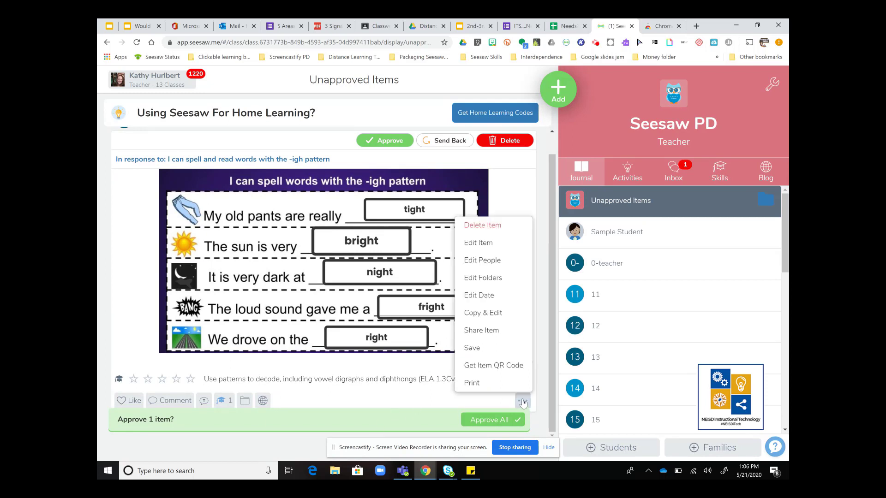
{"action": "left_click", "coordinate": [482, 242]}
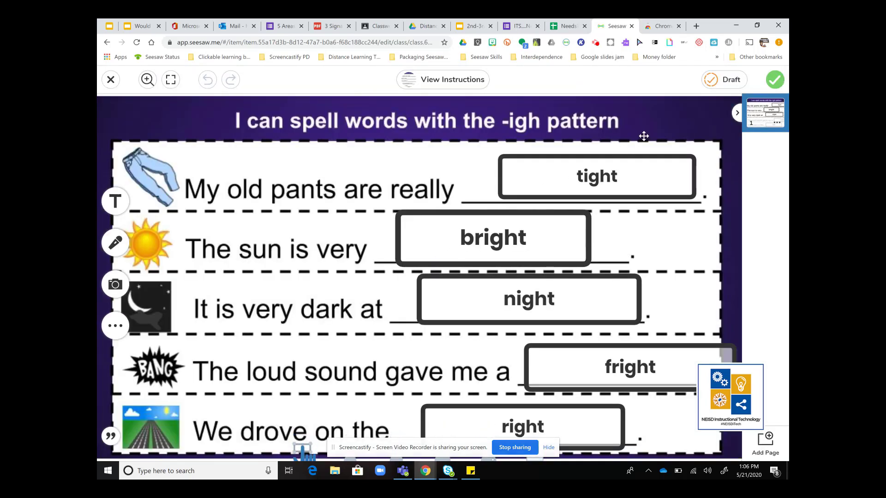
Paste the GREAT WORK sticker, shrink it, and place it beside the bright and night rows.
{"action": "key", "text": "ctrl+v"}
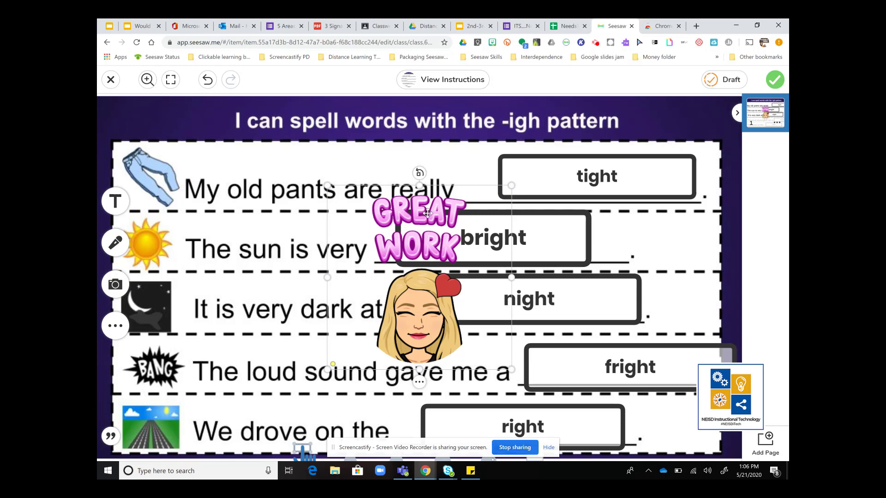
{"action": "left_click_drag", "start_coordinate": [333, 188], "coordinate": [383, 236]}
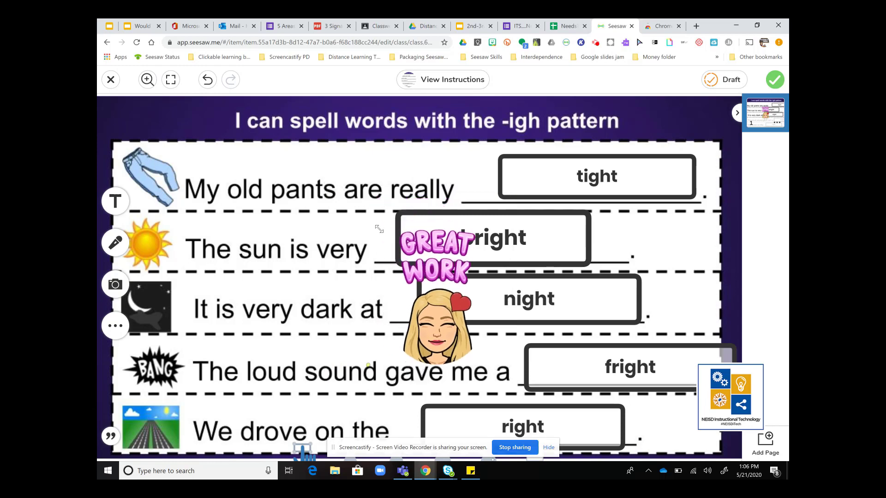
{"action": "left_click_drag", "start_coordinate": [509, 248], "coordinate": [695, 268]}
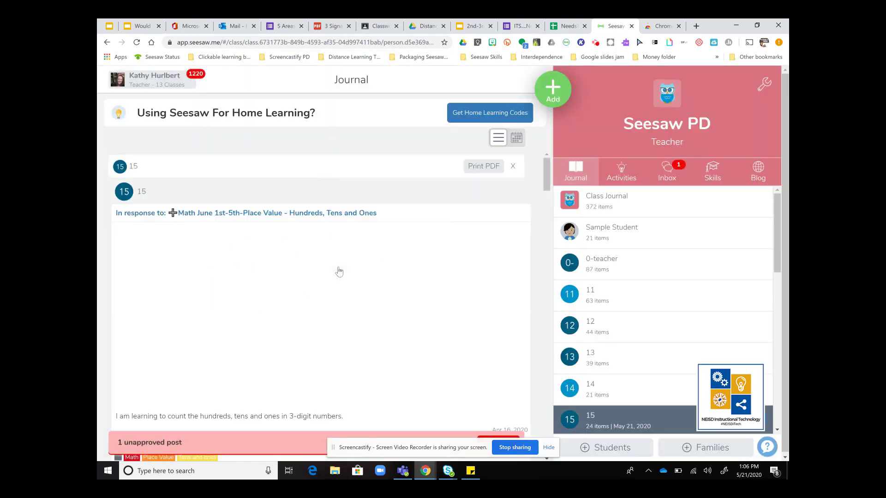
Scroll the Unapproved Items page to the stickered spelling item and open the Bitmoji sticker picker.
{"action": "left_click", "coordinate": [257, 443]}
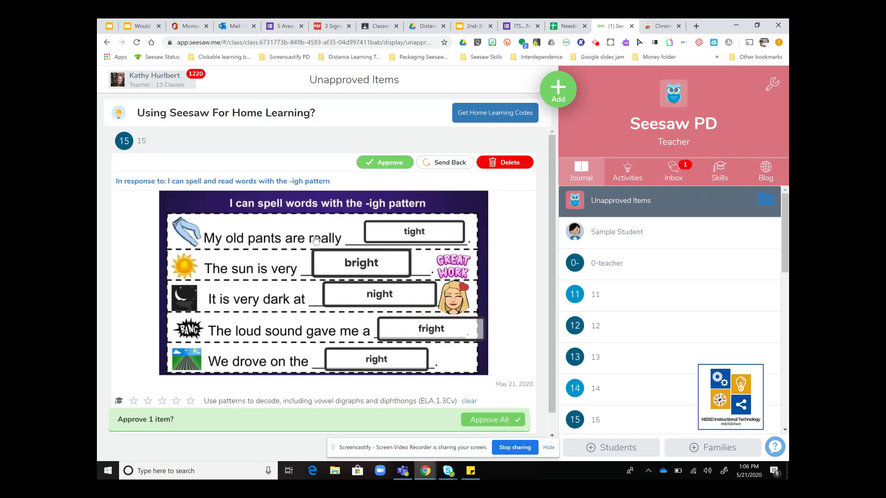
{"action": "scroll", "coordinate": [315, 240], "scroll_direction": "down", "scroll_amount": 1}
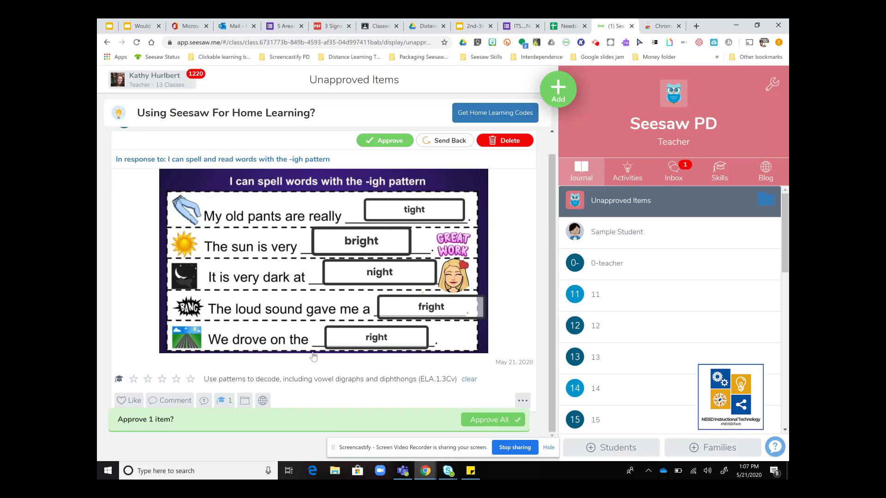
{"action": "left_click", "coordinate": [493, 43]}
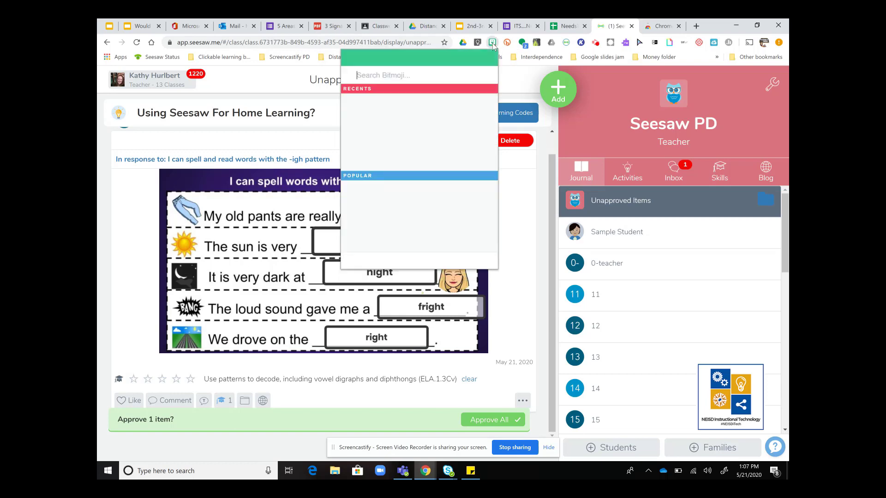